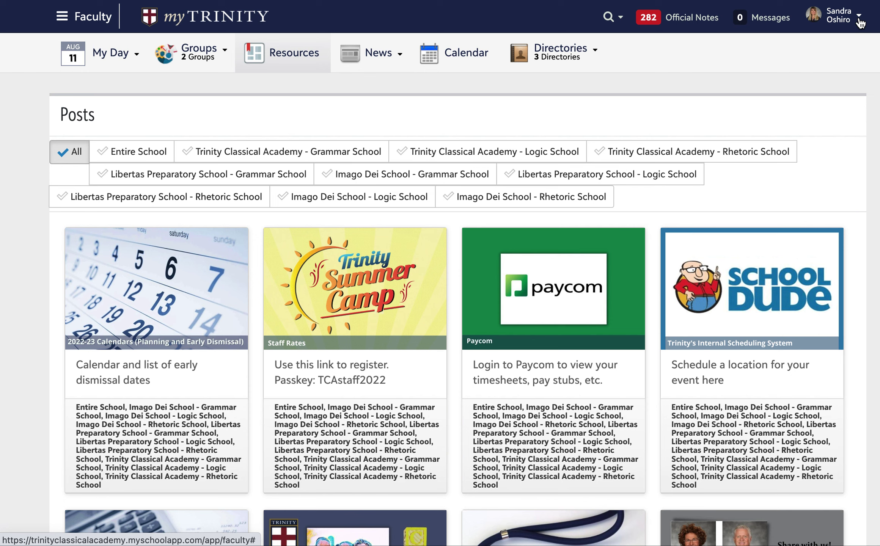
Open Settings from the user name dropdown to reach Account Settings.
{"action": "left_click", "coordinate": [860, 23]}
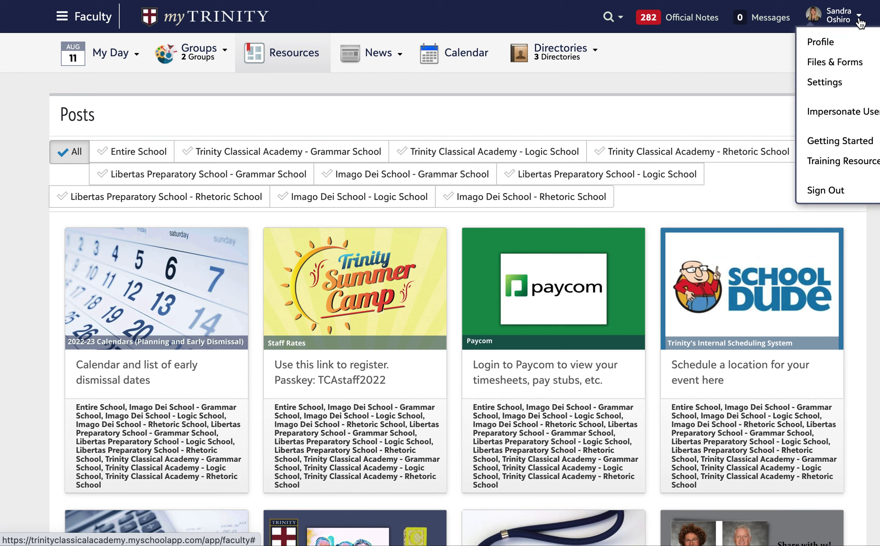
{"action": "left_click", "coordinate": [836, 83]}
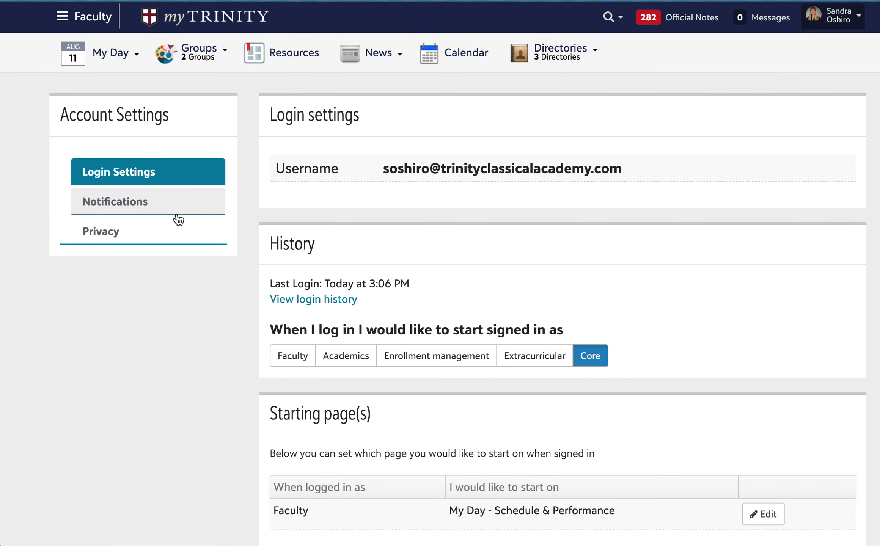
Show the Notifications section of Account Settings.
{"action": "left_click", "coordinate": [102, 208]}
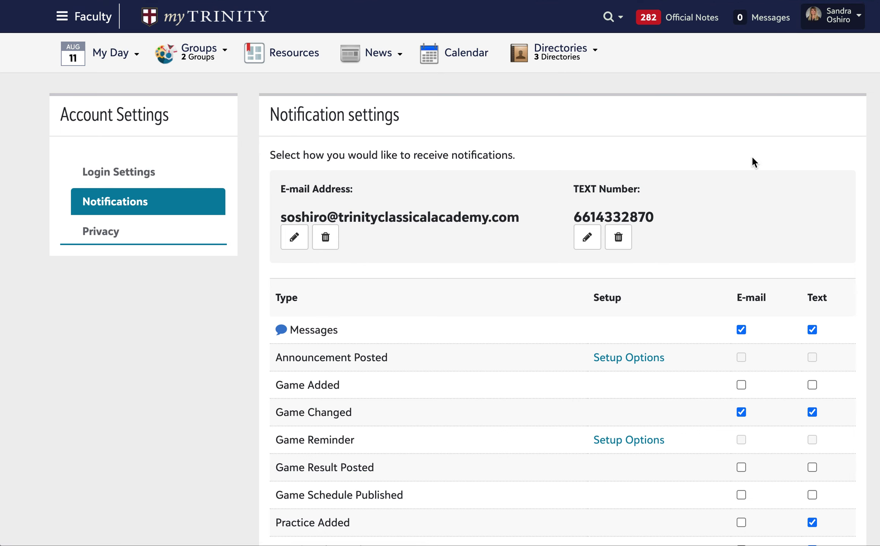
{"action": "scroll", "coordinate": [752, 162], "scroll_direction": "down", "scroll_amount": 1}
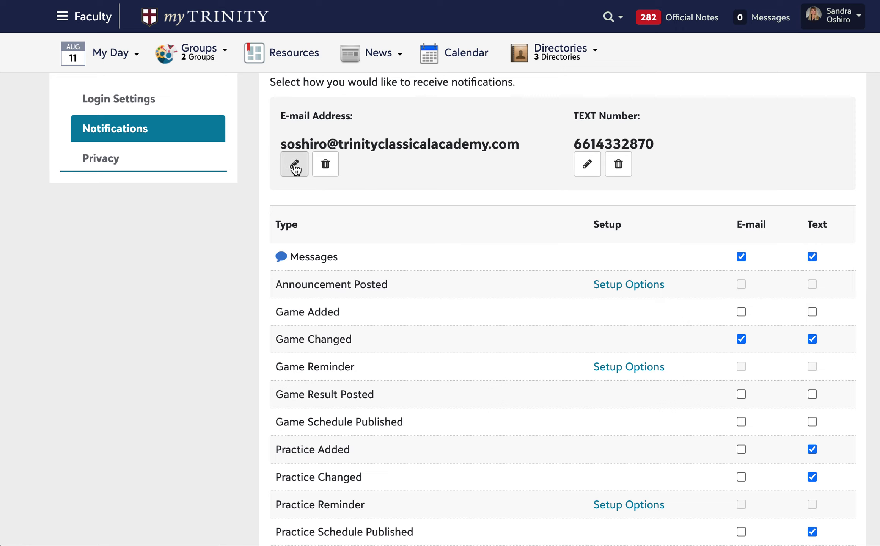
{"action": "scroll", "coordinate": [470, 160], "scroll_direction": "down", "scroll_amount": 1}
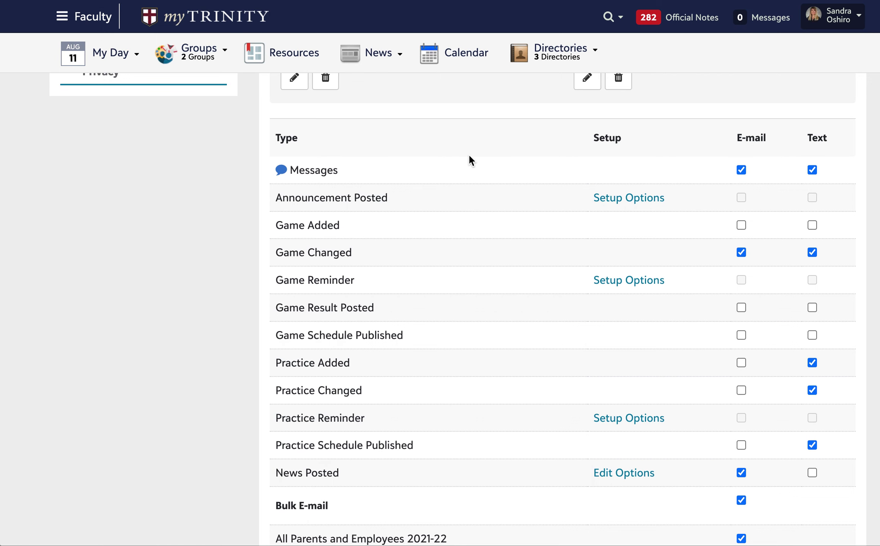
{"action": "scroll", "coordinate": [469, 159], "scroll_direction": "up", "scroll_amount": 1}
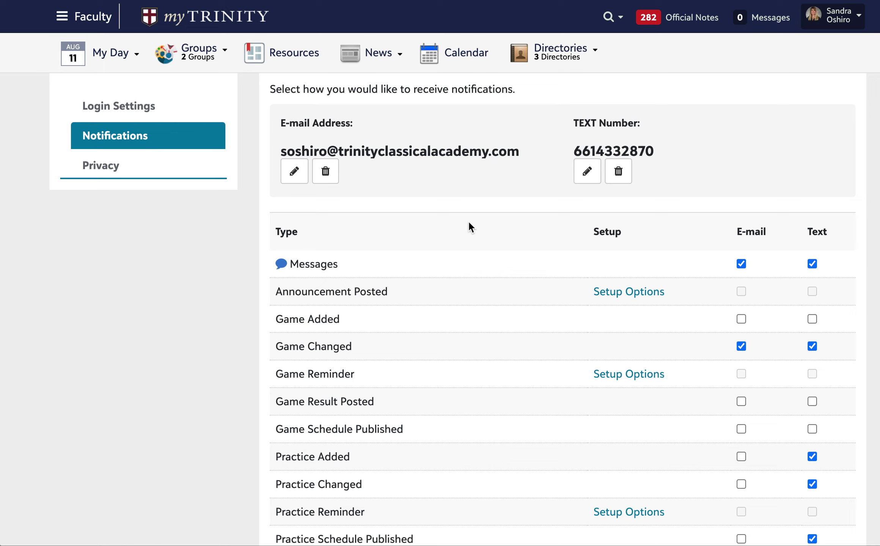
{"action": "scroll", "coordinate": [464, 228], "scroll_direction": "down", "scroll_amount": 2}
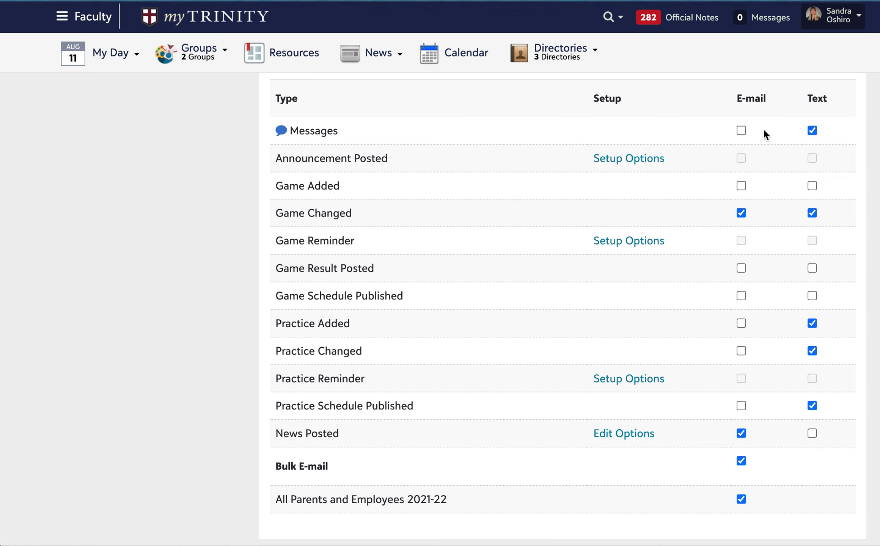
Re-enable Messages e-mail notifications and cancel out of the Announcement Posted options.
{"action": "left_click", "coordinate": [740, 130]}
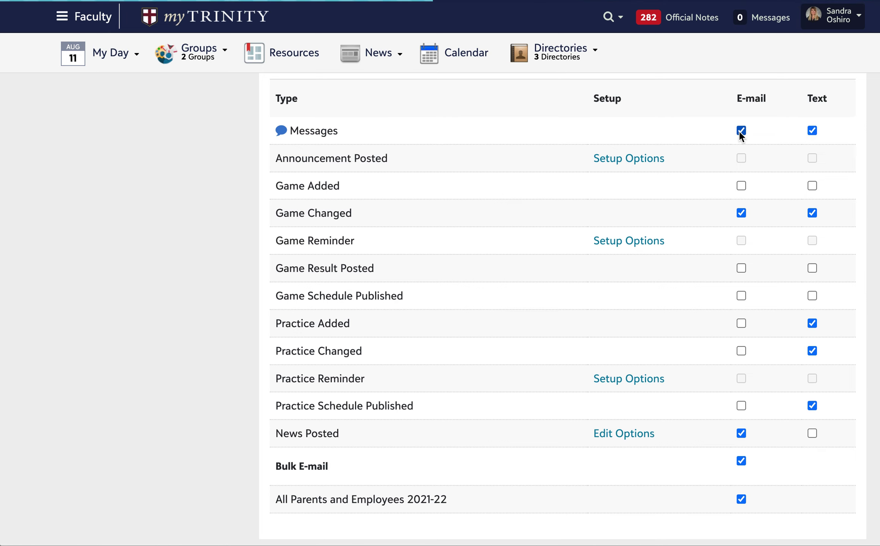
{"action": "left_click", "coordinate": [637, 158]}
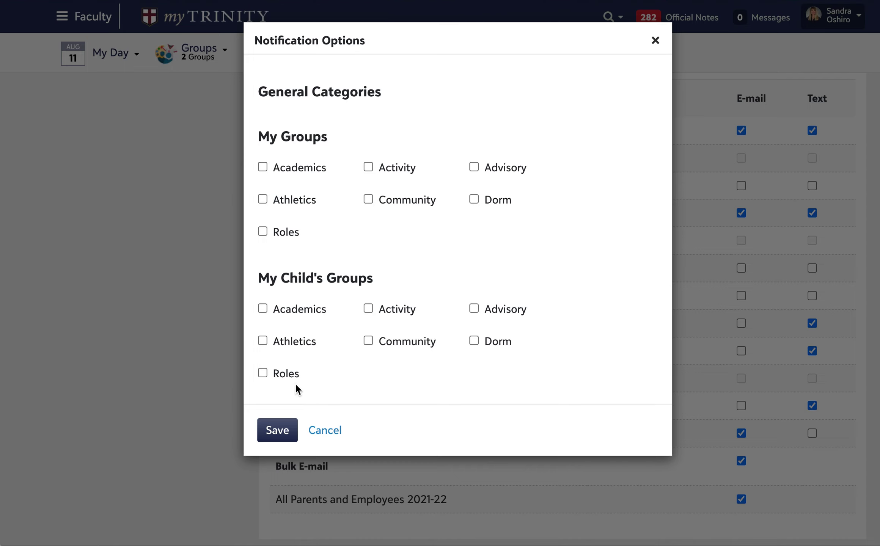
{"action": "left_click", "coordinate": [326, 432]}
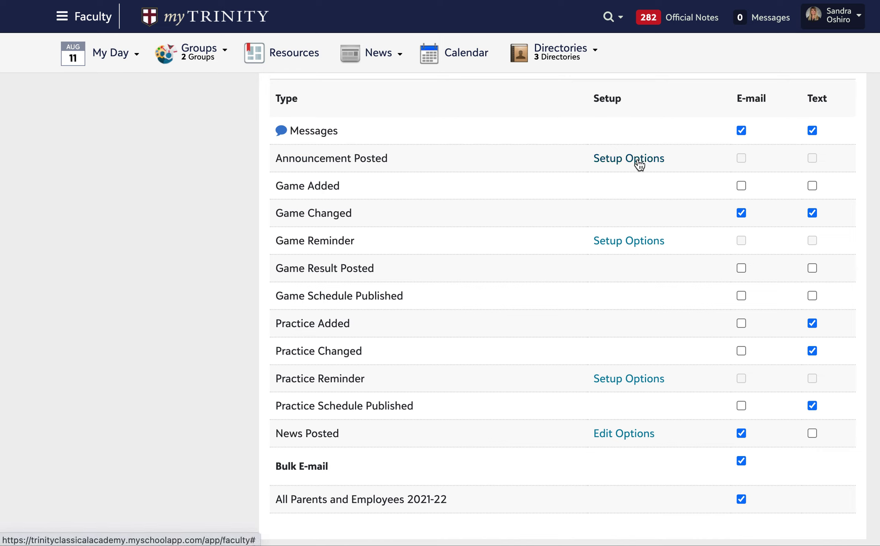
Review the Game Reminder lead-time options, then cancel without saving.
{"action": "left_click", "coordinate": [618, 241]}
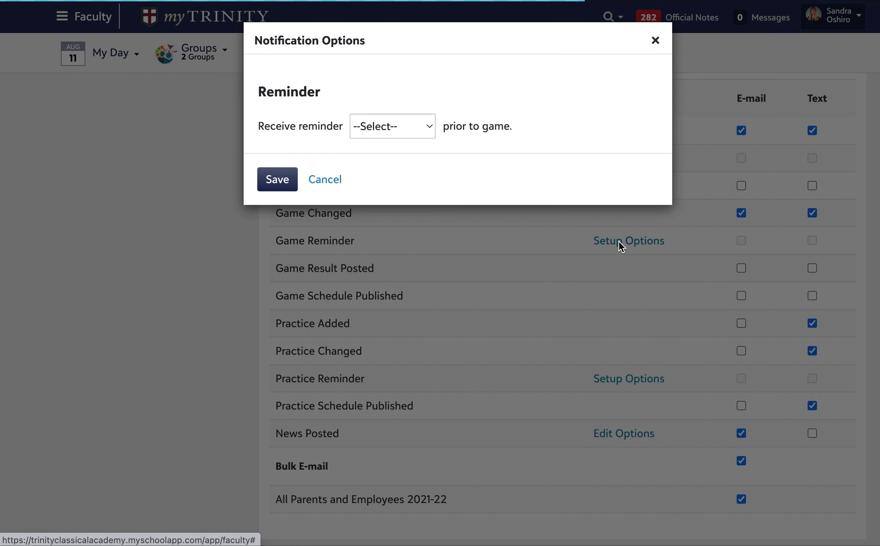
{"action": "left_click", "coordinate": [428, 126]}
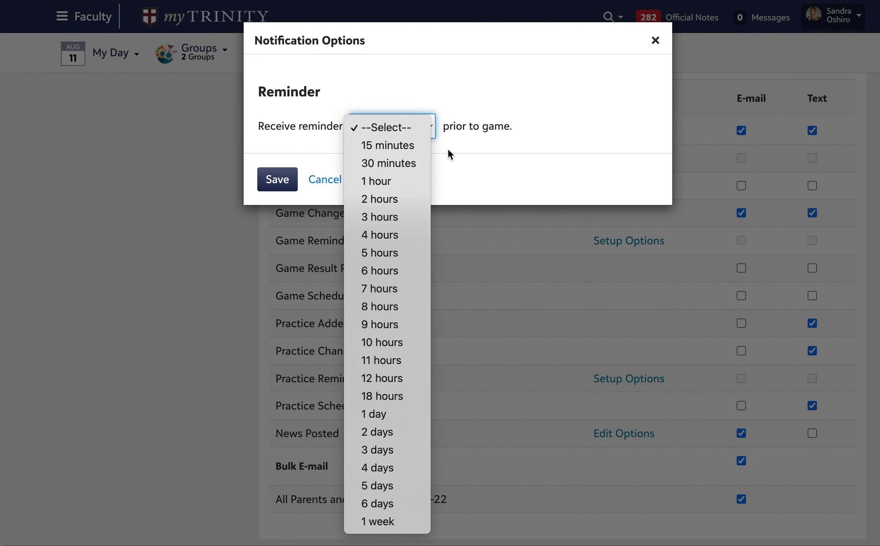
{"action": "left_click", "coordinate": [328, 177]}
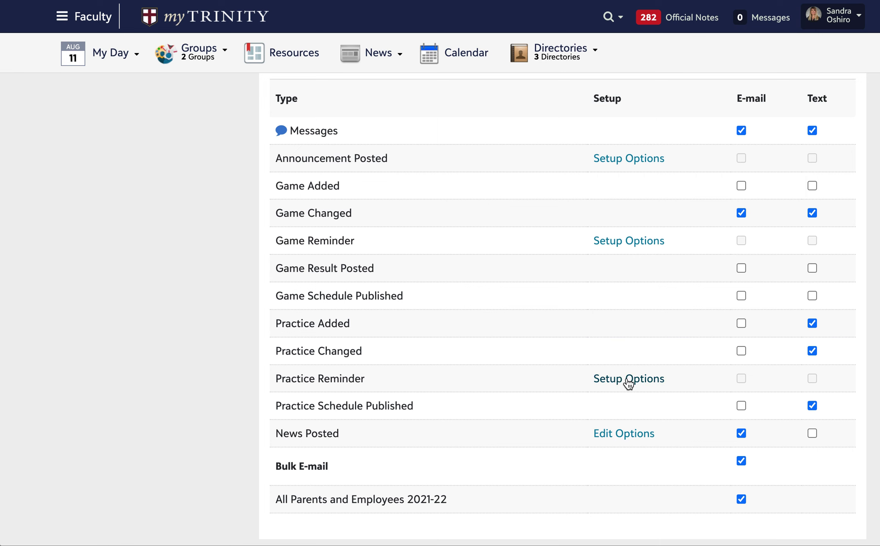
{"action": "left_click", "coordinate": [626, 435]}
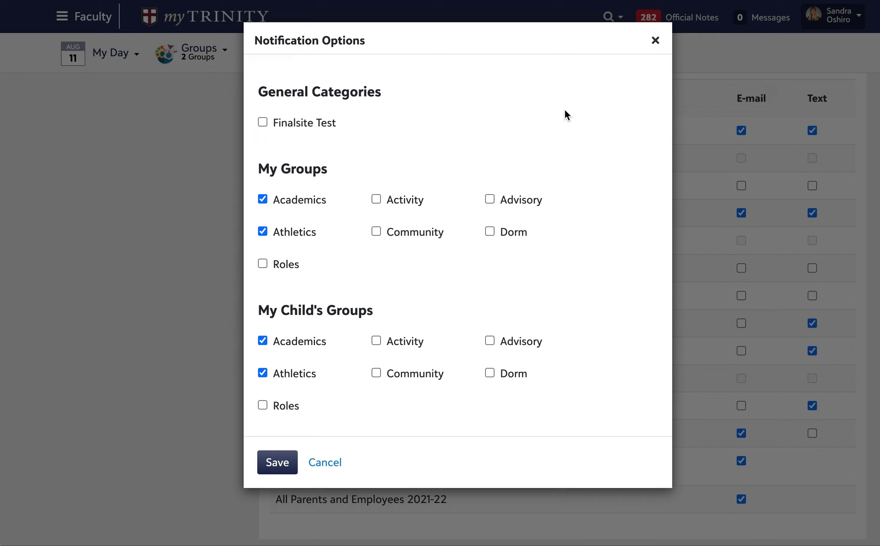
{"action": "left_click", "coordinate": [376, 200]}
{"action": "left_click", "coordinate": [325, 465]}
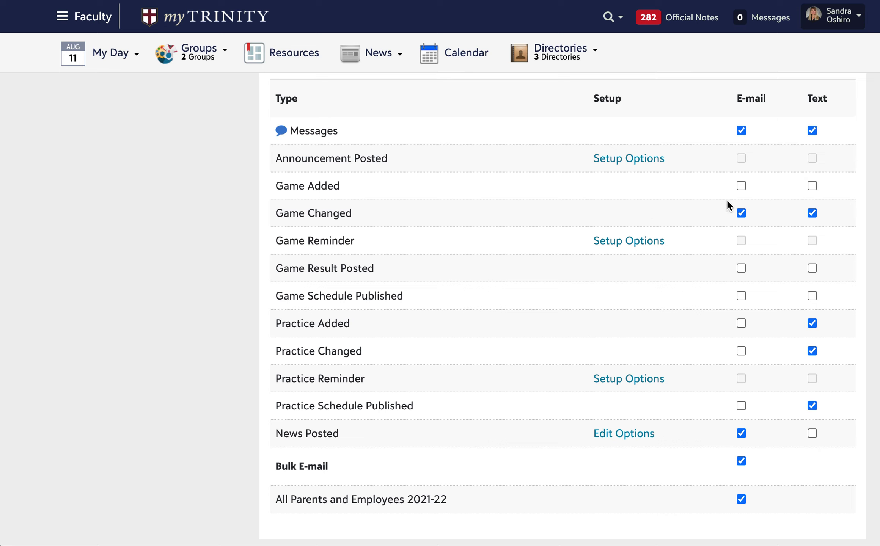
{"action": "key", "text": "super+shift+5"}
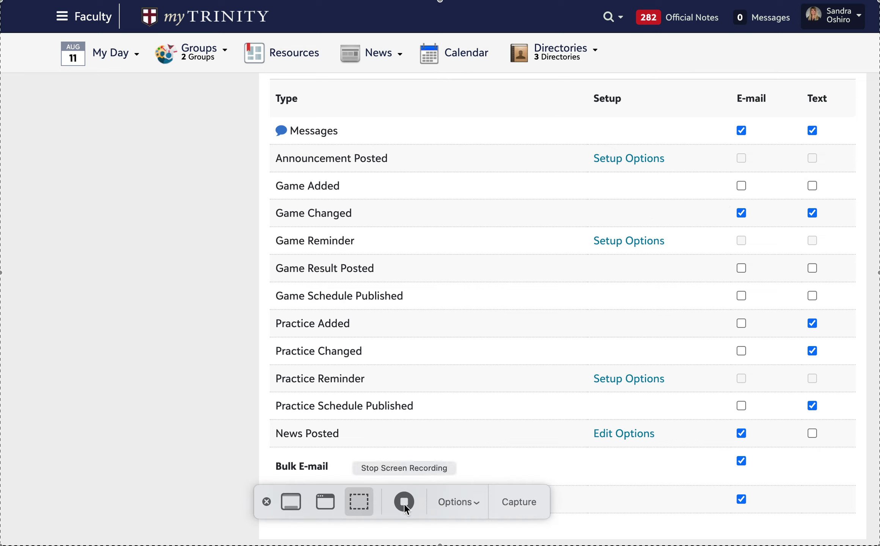